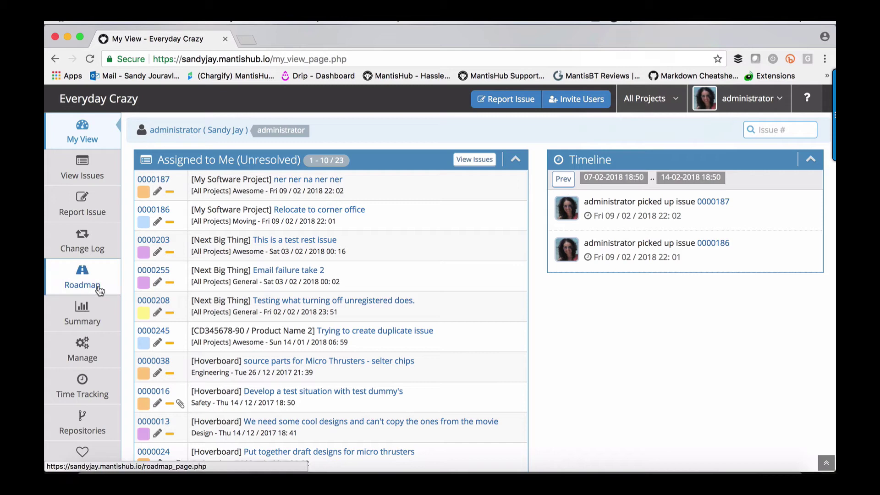
# Step: From Manage Projects, start a new project named 'My Special Project'
pyautogui.click(89, 348)
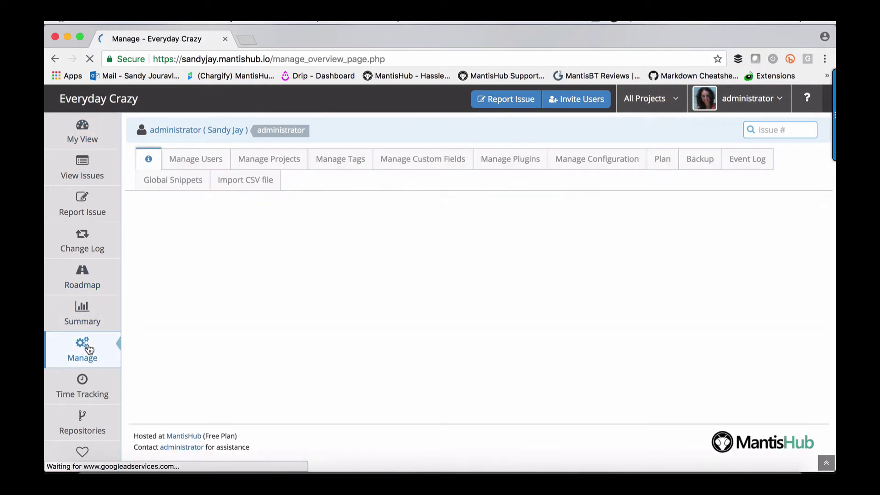
pyautogui.click(279, 163)
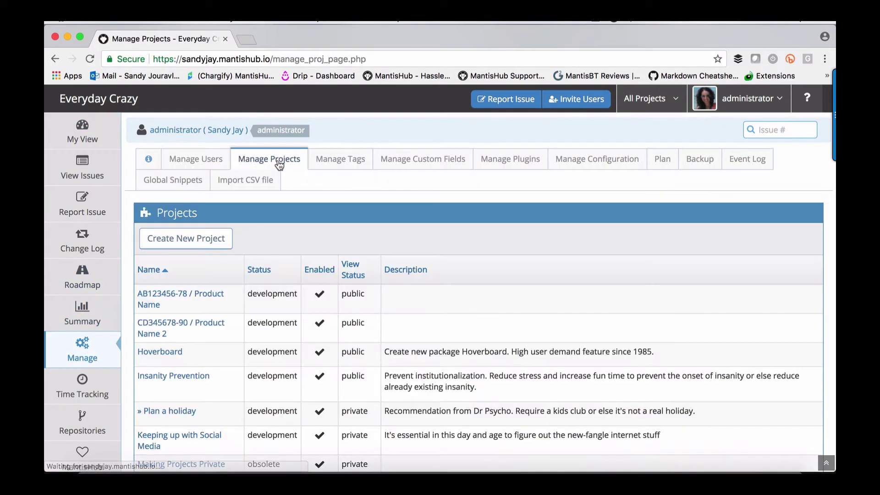
pyautogui.click(169, 249)
pyautogui.click(314, 232)
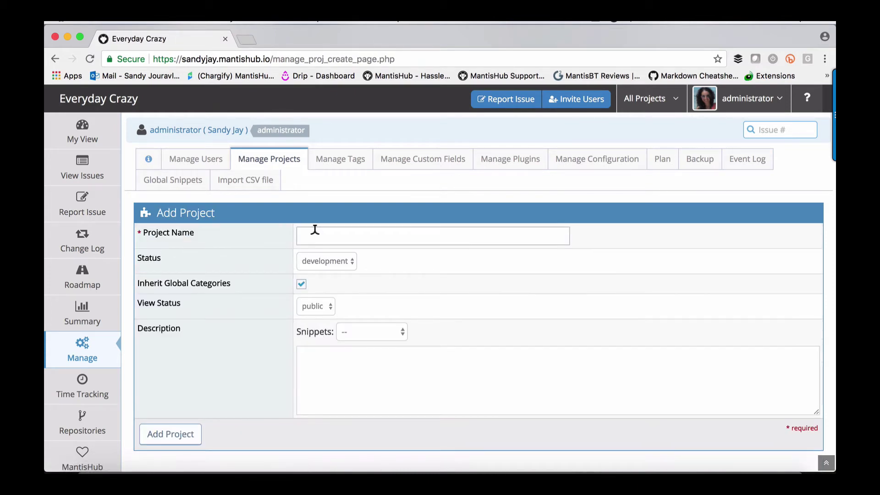
pyautogui.write('My ')
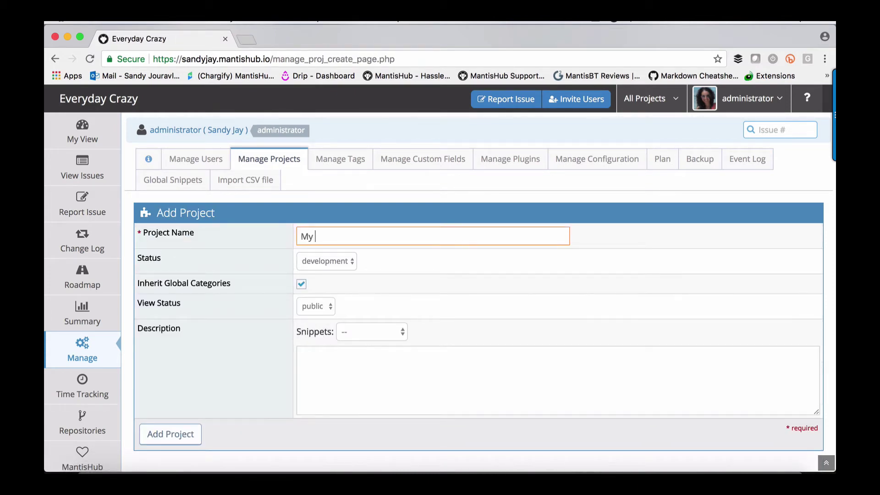
pyautogui.write('Special Project')
pyautogui.click(331, 263)
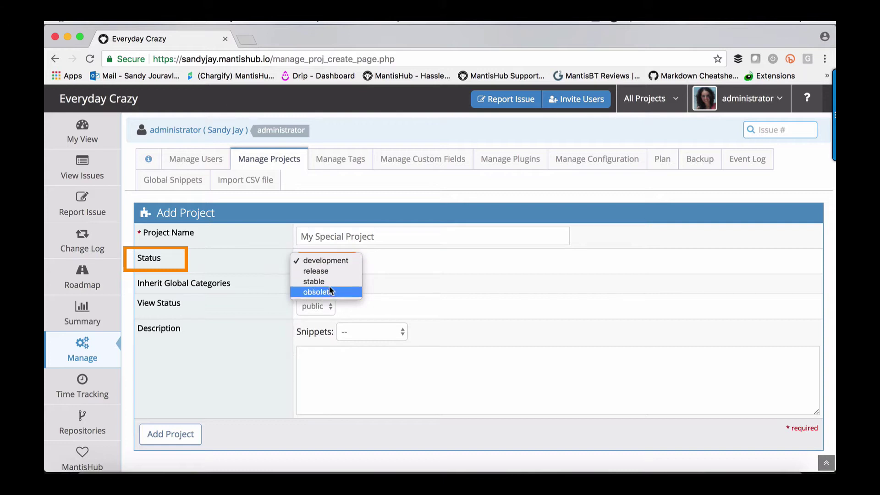
pyautogui.click(387, 273)
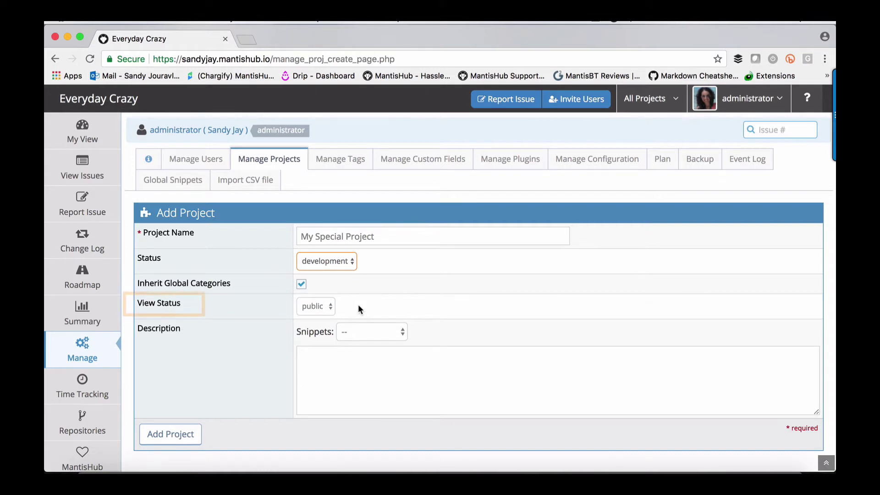
pyautogui.click(329, 308)
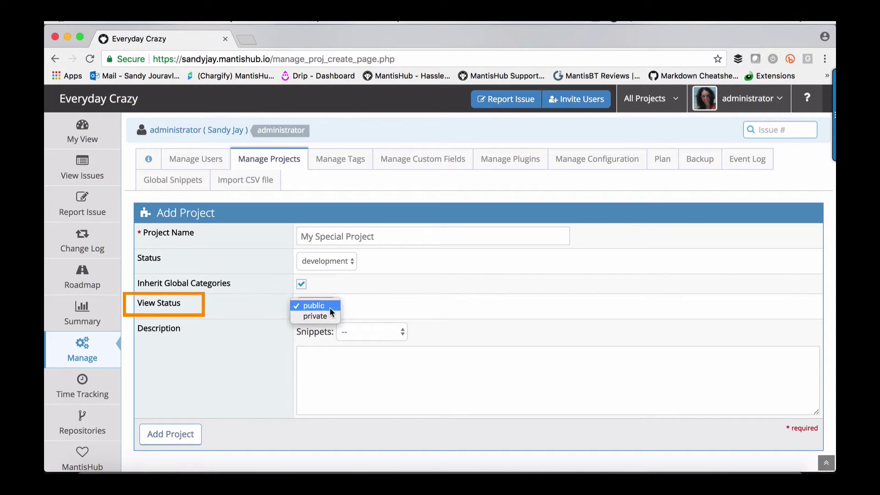
pyautogui.click(364, 307)
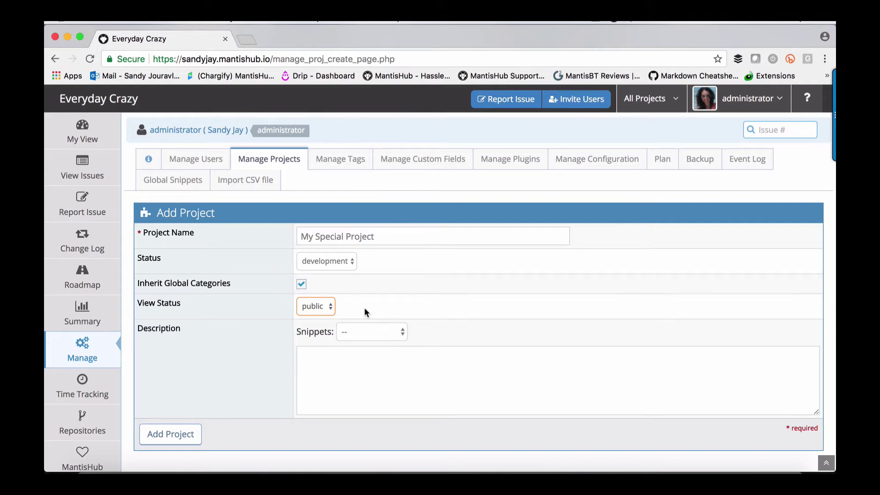
pyautogui.click(367, 369)
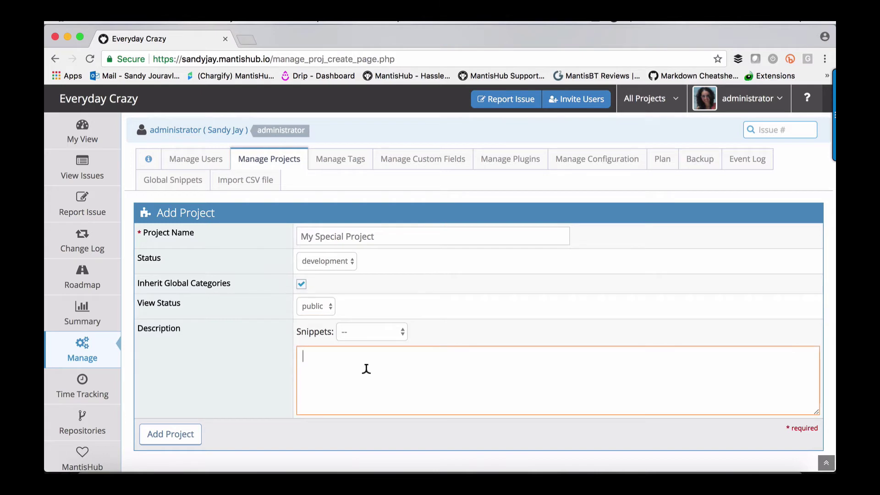
# Step: Add the project and find My Special Project in the project list
pyautogui.click(154, 434)
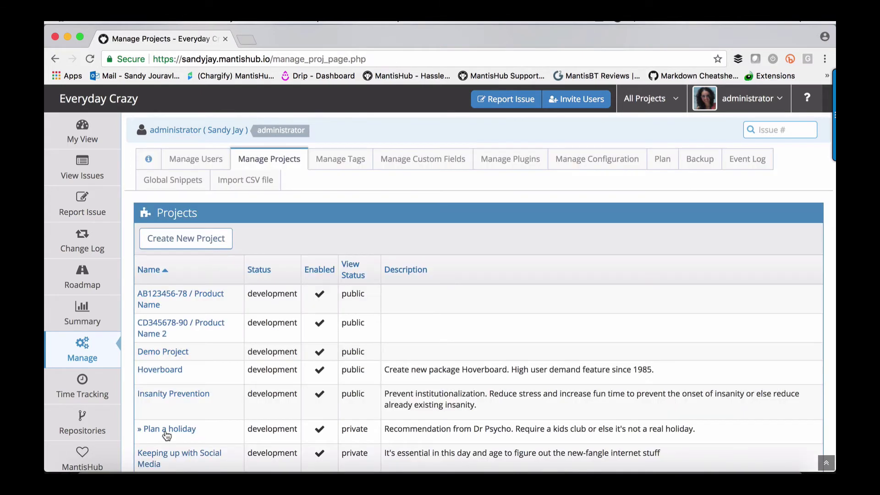
pyautogui.scroll(-5, 310, 255)
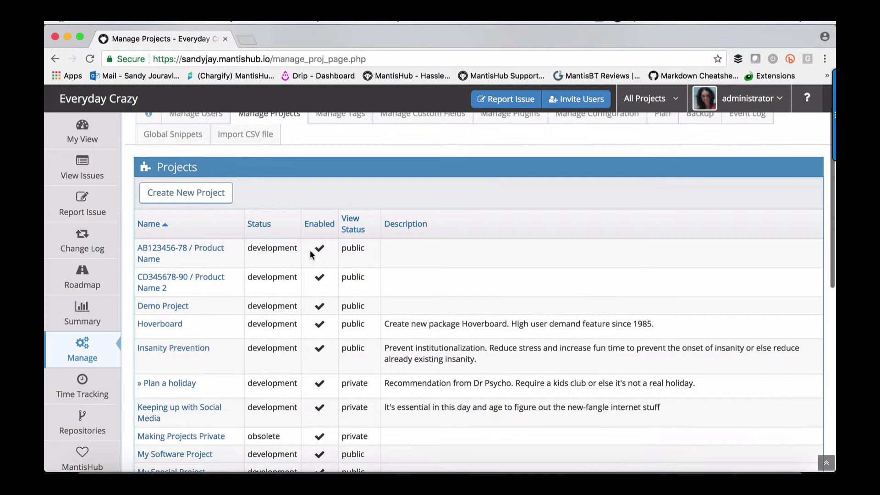
pyautogui.scroll(-3, 310, 255)
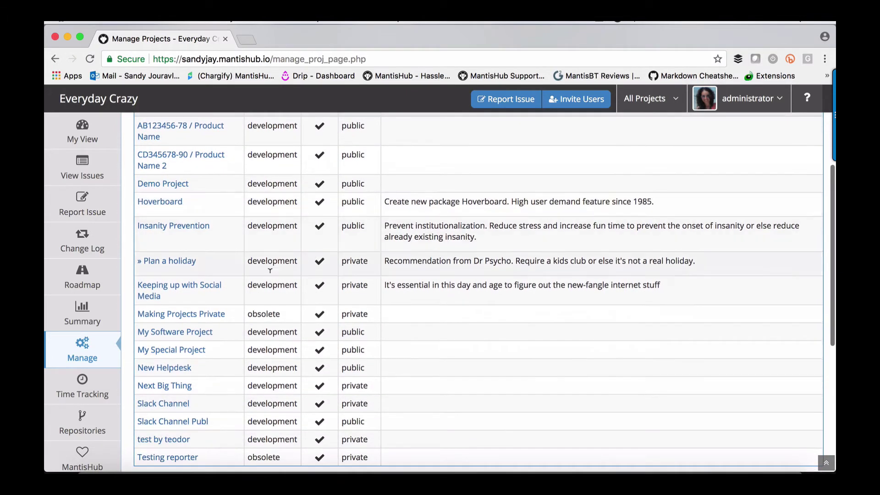
pyautogui.scroll(6, 174, 354)
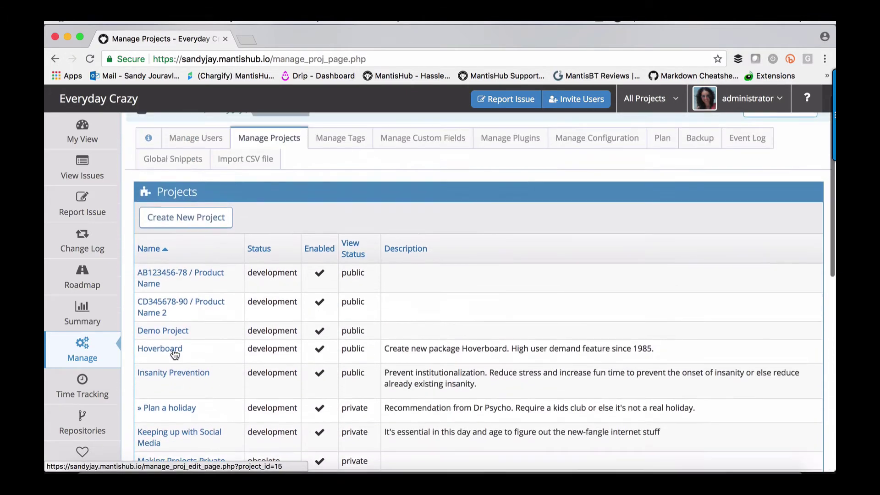
pyautogui.scroll(-4, 174, 354)
pyautogui.scroll(-1, 174, 355)
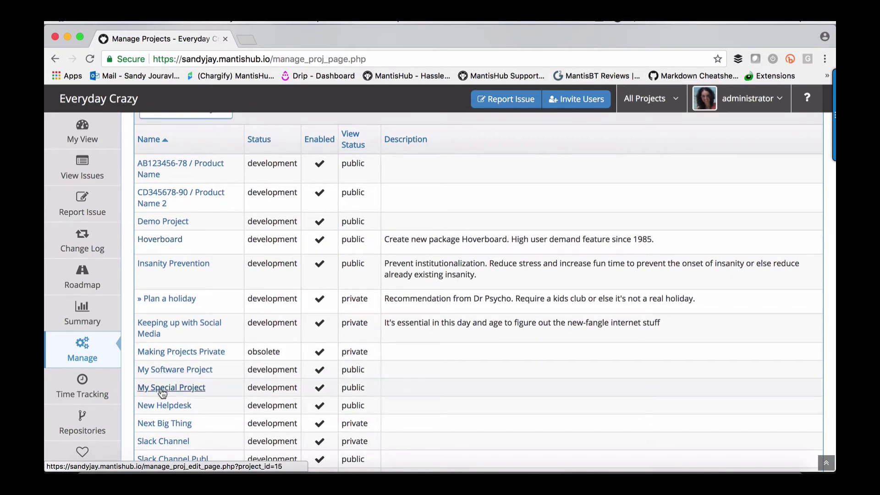
# Step: Open My Special Project's settings down to its categories: Awesome, General, Moving and Stuff
pyautogui.click(163, 390)
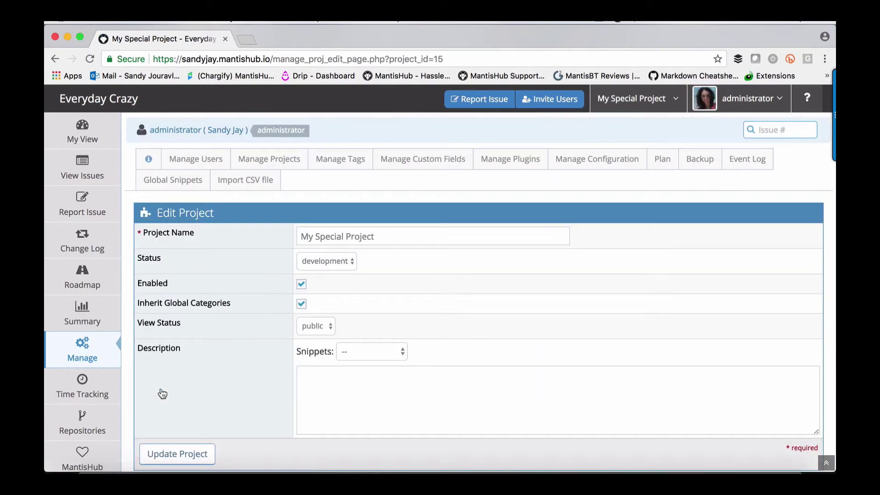
pyautogui.scroll(-5, 162, 393)
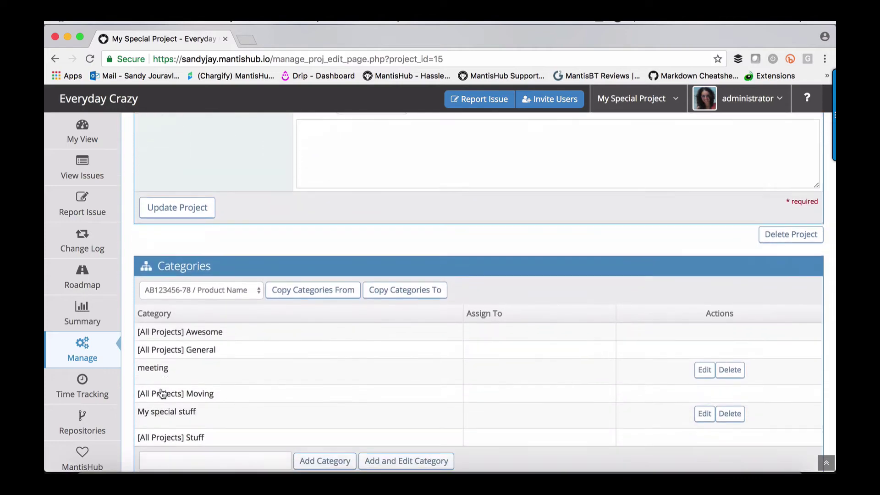
pyautogui.scroll(-2, 163, 394)
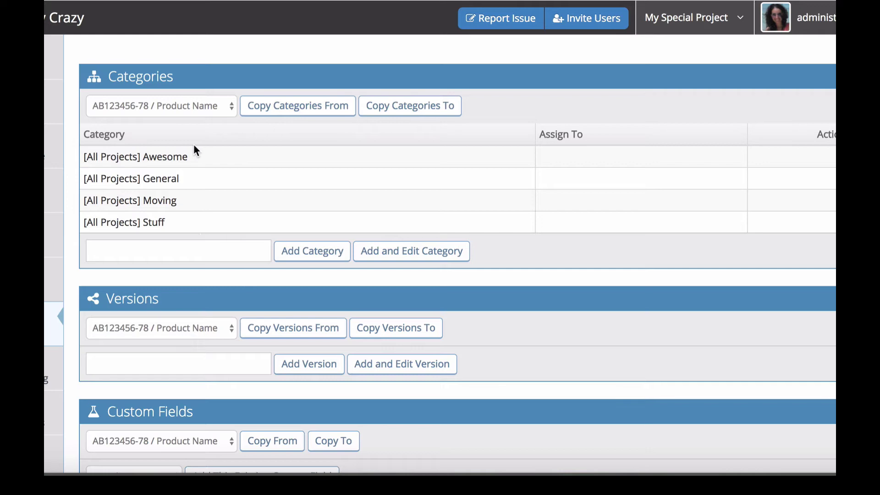
# Step: Add the categories 'my stuff' and 'design' with the entry 'my stuff | design'
pyautogui.click(179, 250)
pyautogui.write('my stuff ')
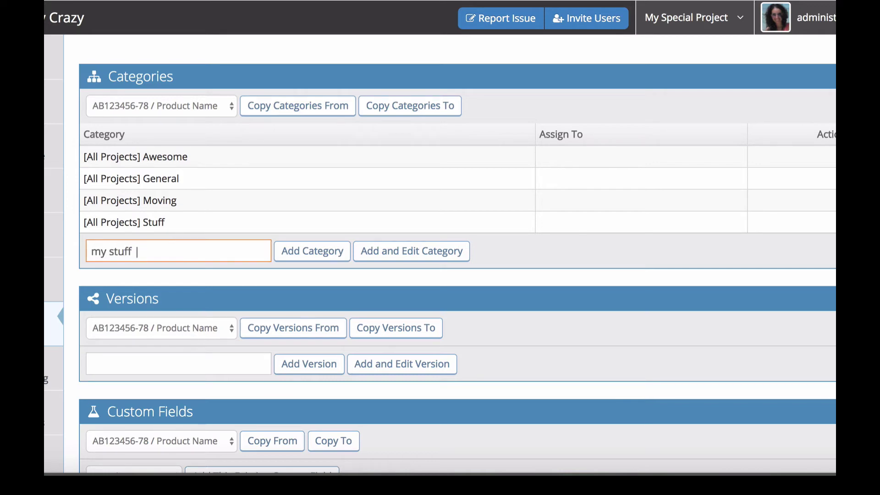
pyautogui.write('|')
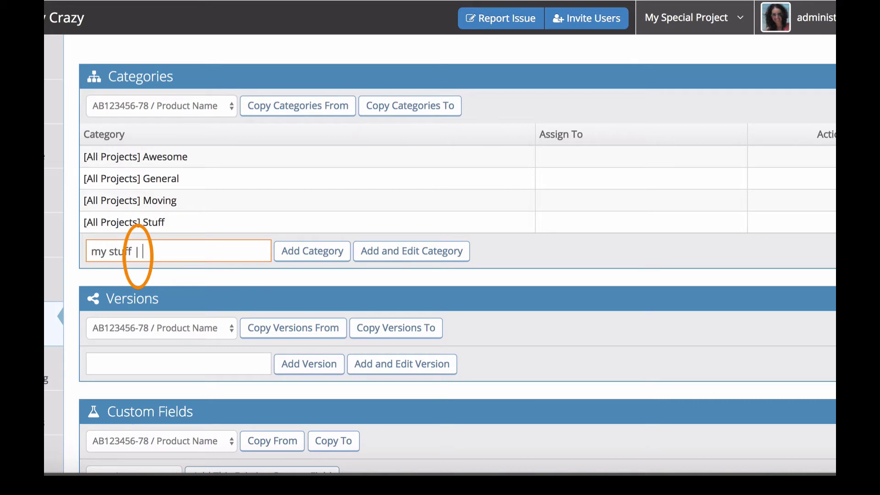
pyautogui.write(' design')
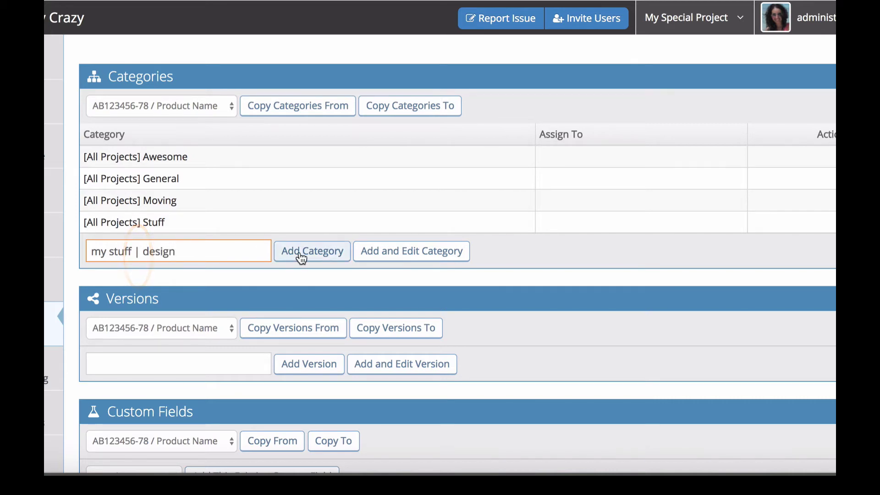
pyautogui.click(301, 258)
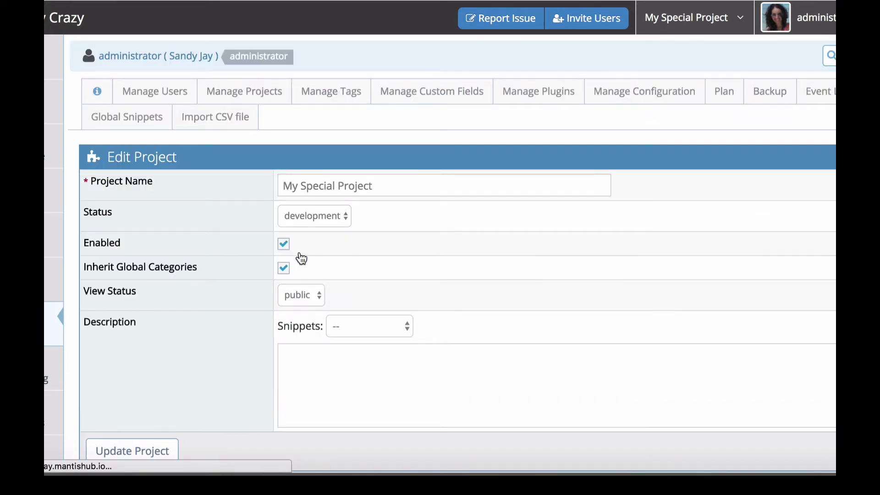
pyautogui.scroll(-8, 302, 258)
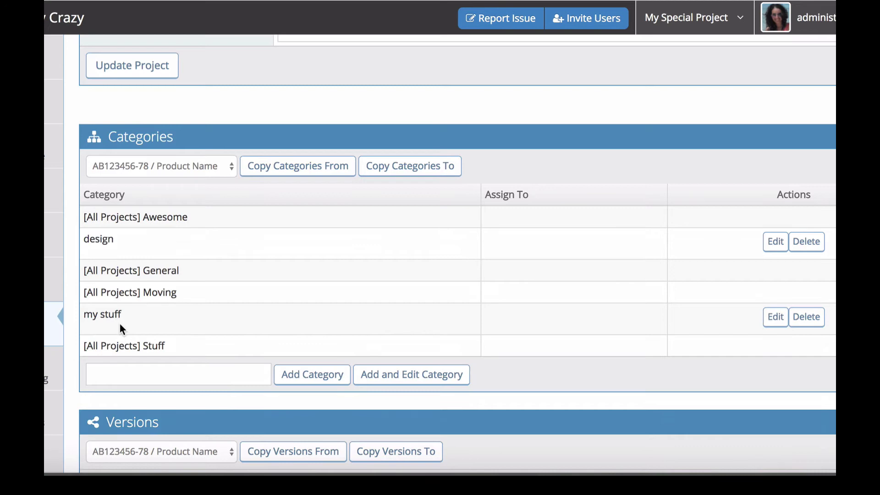
# Step: Copy versions 1.1 and 1.0 from the Insanity Prevention project into My Special Project
pyautogui.scroll(-4, 120, 324)
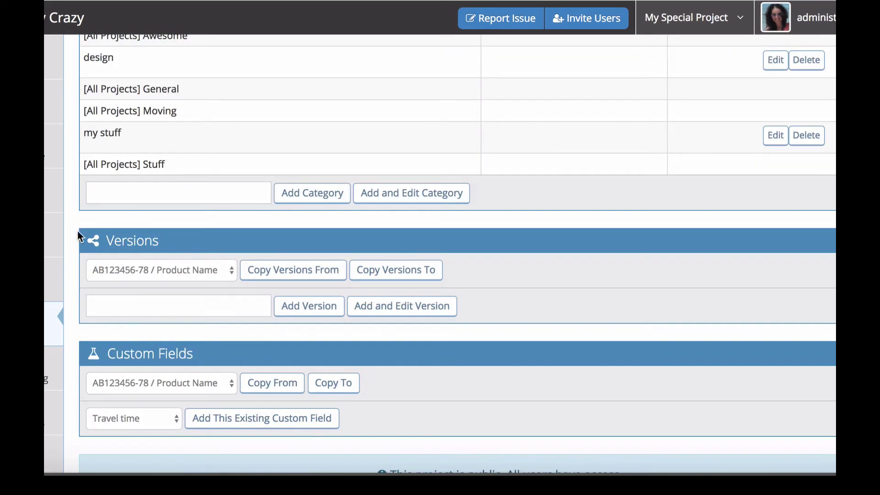
pyautogui.scroll(-1, 108, 310)
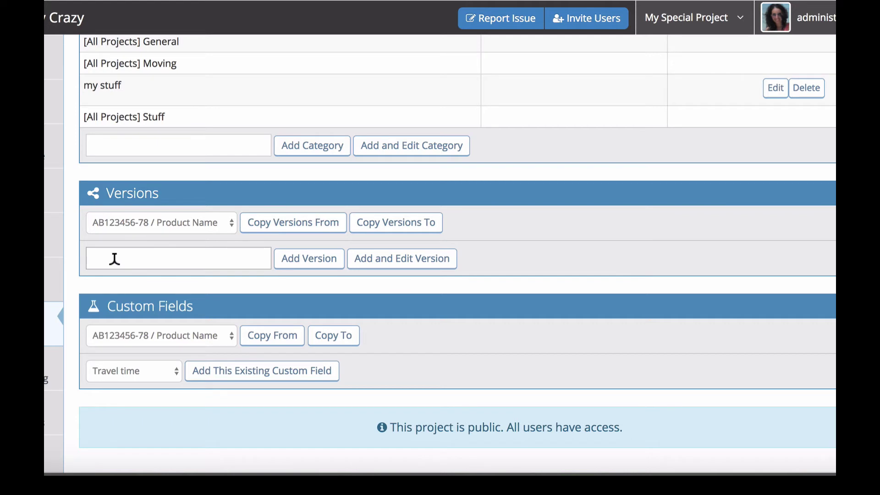
pyautogui.click(151, 224)
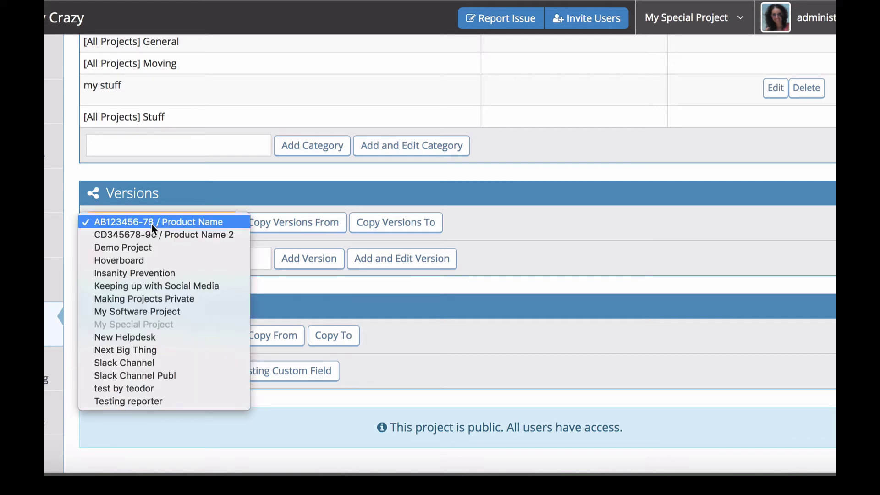
pyautogui.click(147, 273)
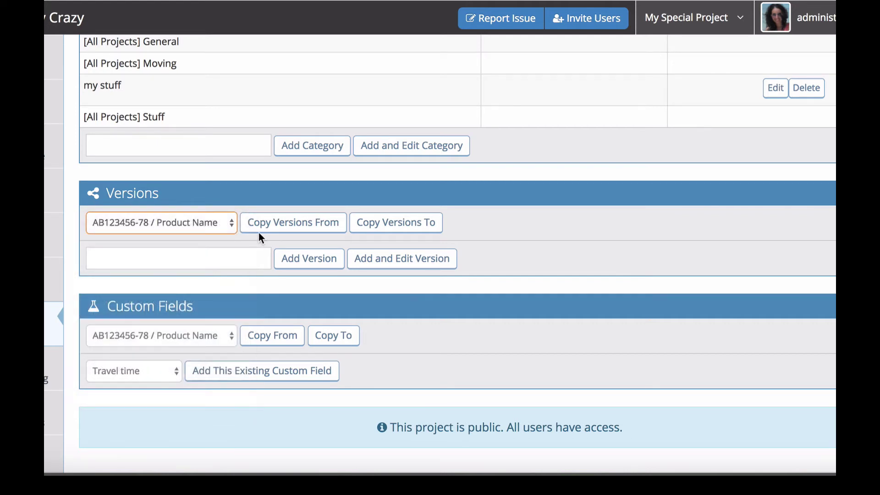
pyautogui.click(283, 224)
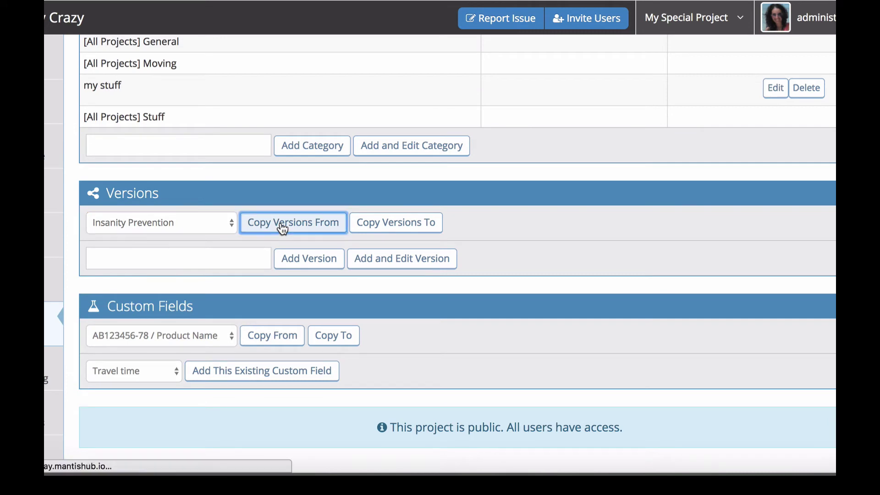
pyautogui.scroll(-4, 283, 229)
pyautogui.scroll(-10, 281, 228)
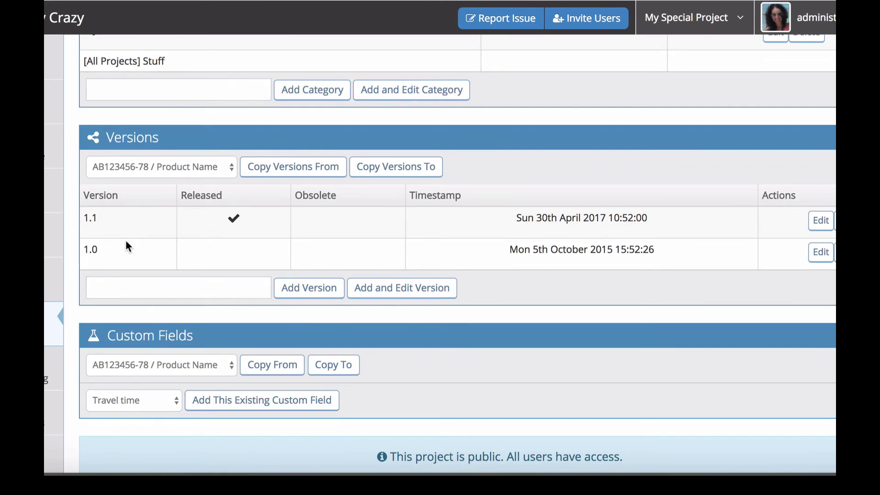
pyautogui.scroll(-3, 126, 242)
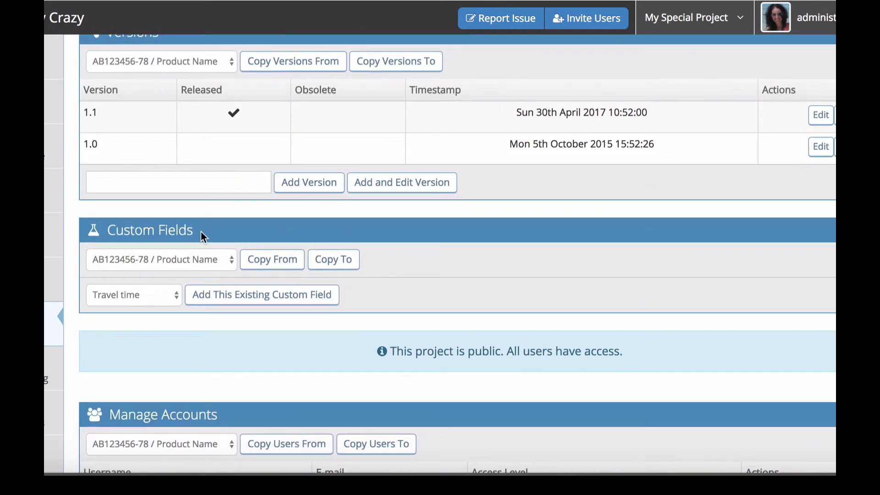
# Step: Add the existing Code Review custom field to My Special Project
pyautogui.click(156, 293)
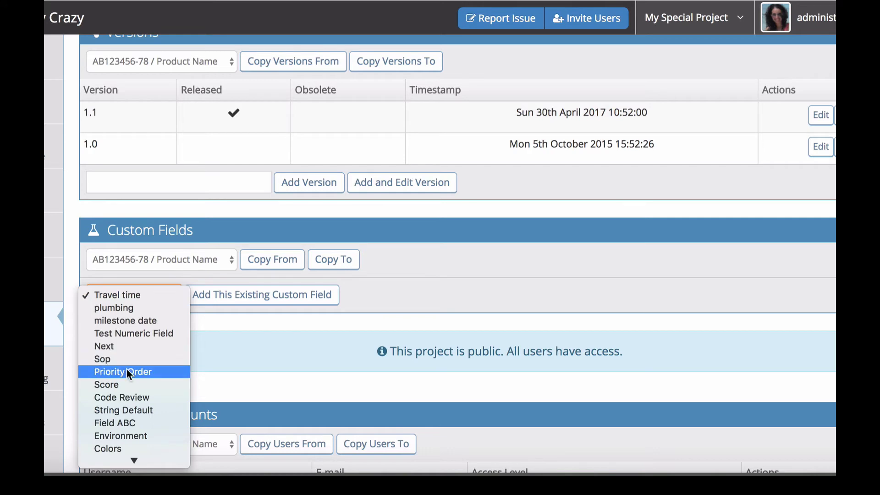
pyautogui.click(115, 398)
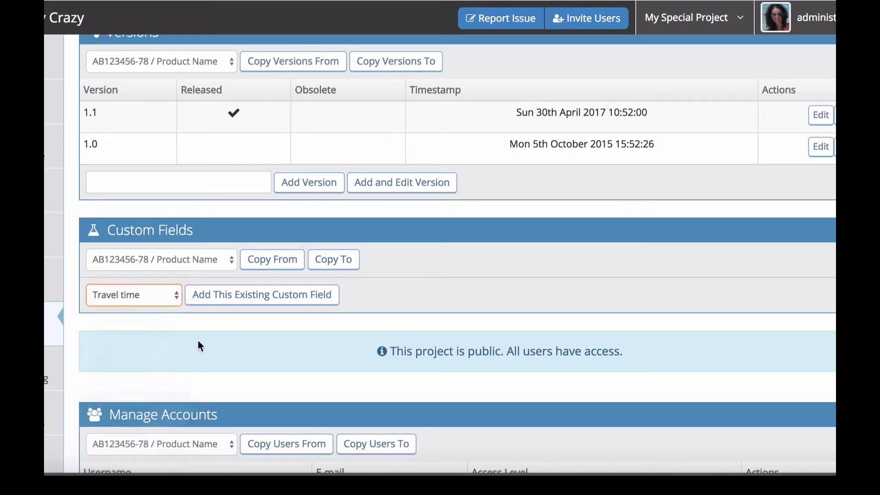
pyautogui.click(258, 302)
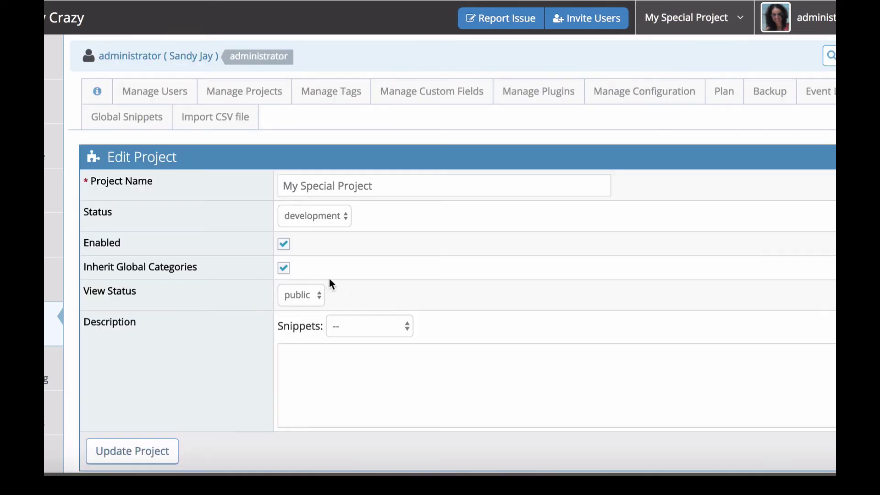
pyautogui.scroll(-15, 339, 282)
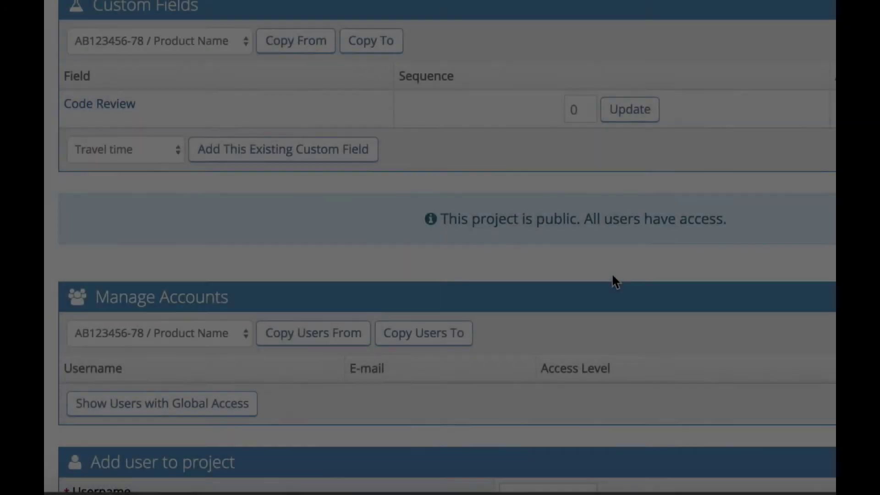
pyautogui.scroll(-3, 611, 275)
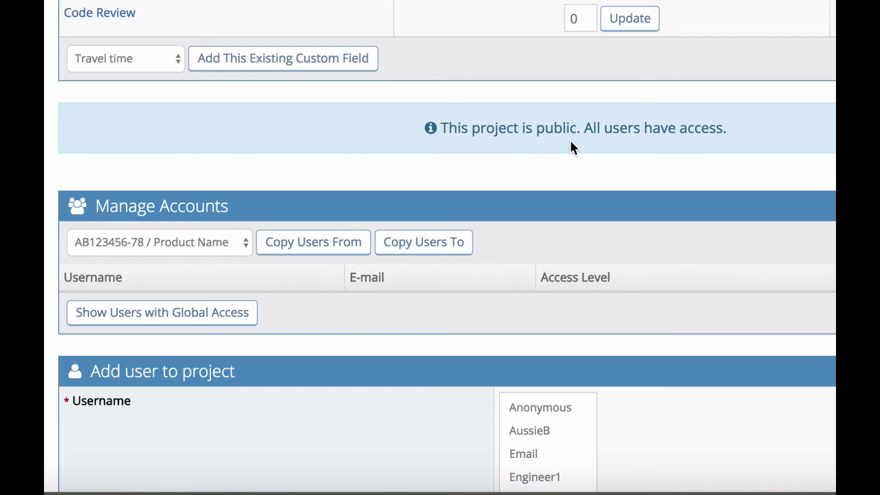
# Step: Add Engineer1 to My Special Project with the reporter access level
pyautogui.scroll(-3, 535, 234)
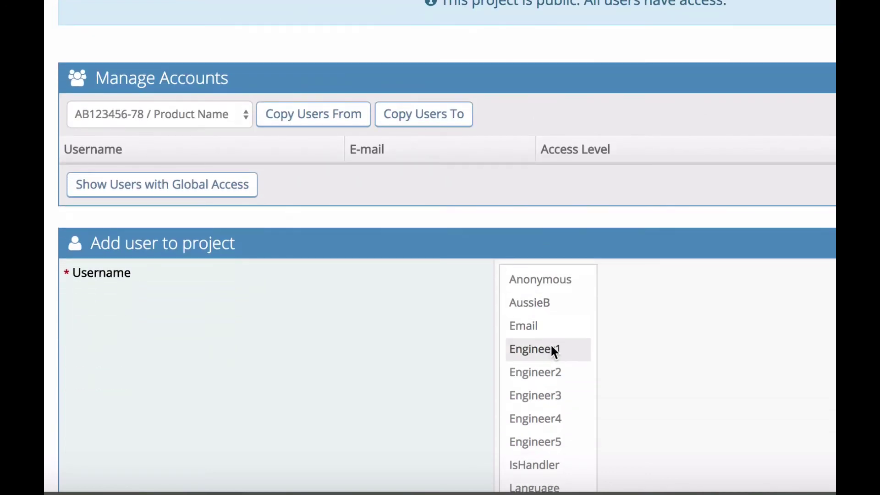
pyautogui.click(551, 349)
pyautogui.scroll(-3, 332, 343)
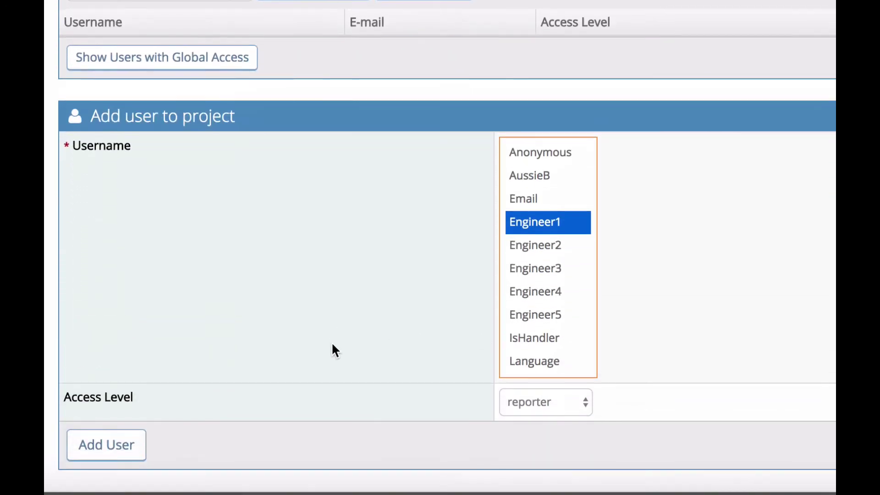
pyautogui.scroll(-2, 333, 345)
pyautogui.click(557, 363)
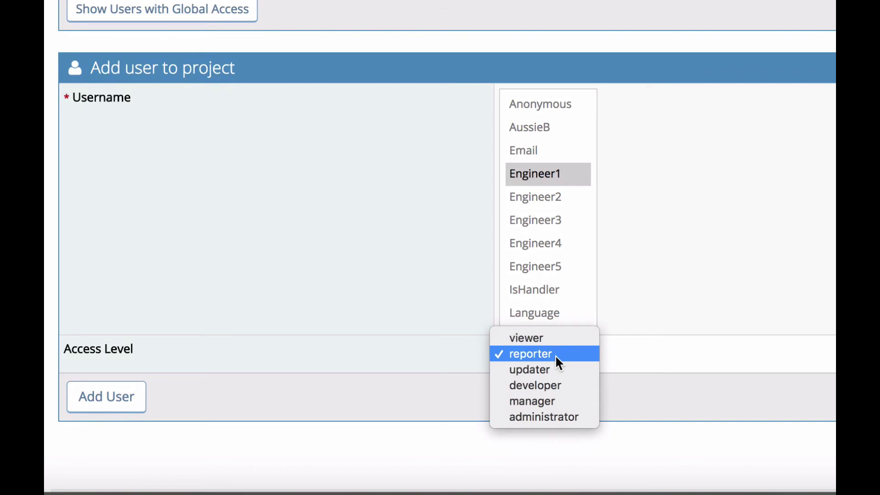
pyautogui.click(556, 356)
pyautogui.click(106, 410)
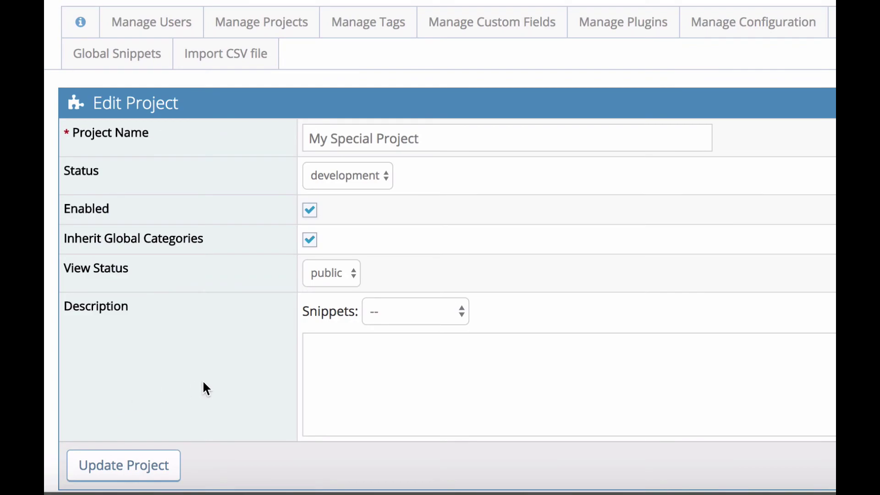
pyautogui.scroll(-20, 204, 384)
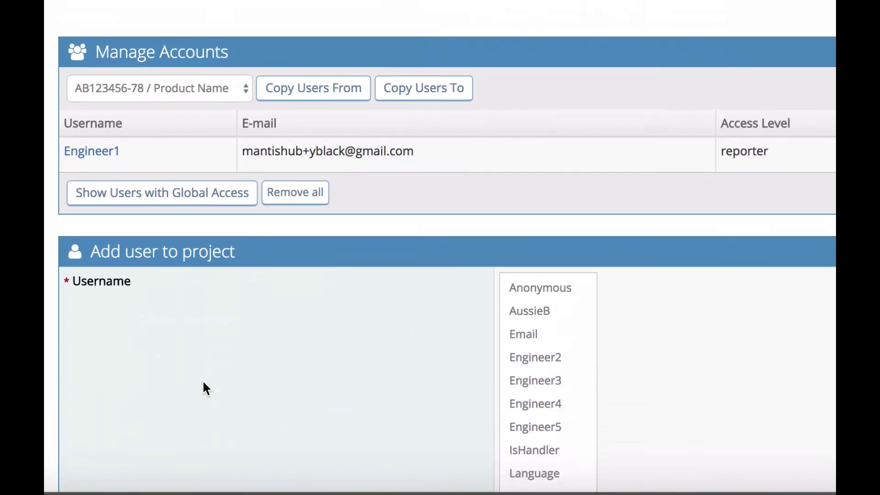
pyautogui.scroll(-2, 204, 384)
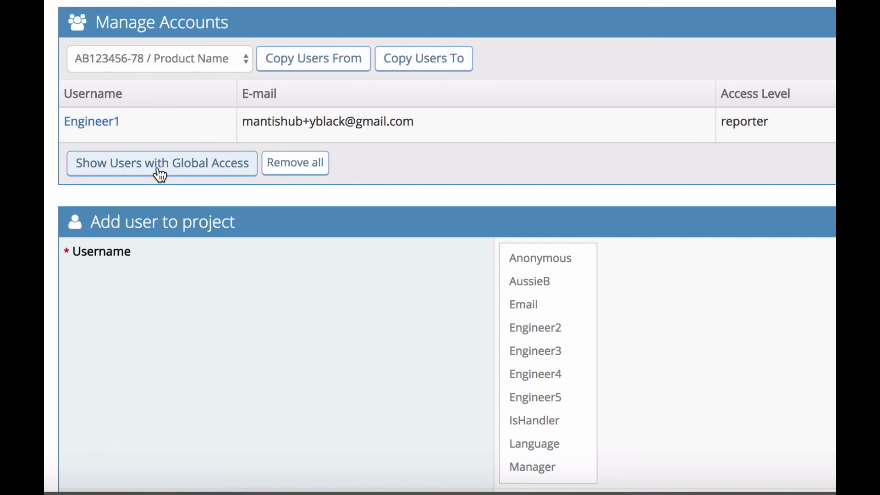
pyautogui.scroll(1, 160, 174)
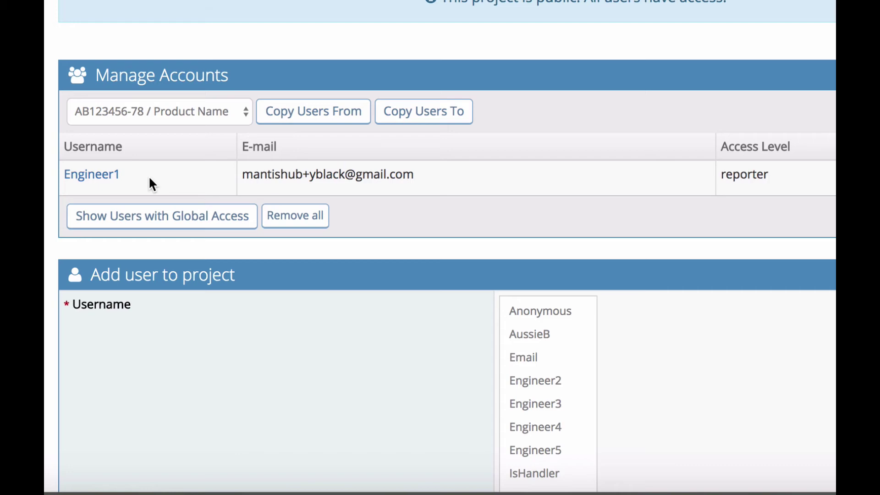
pyautogui.scroll(-6, 150, 179)
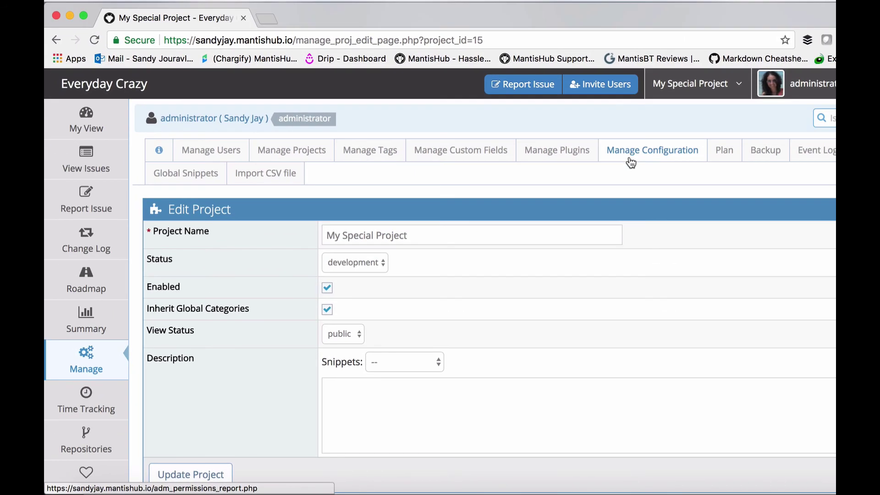
# Step: Review the configuration permissions report, then make Hoverboard the current project
pyautogui.click(631, 161)
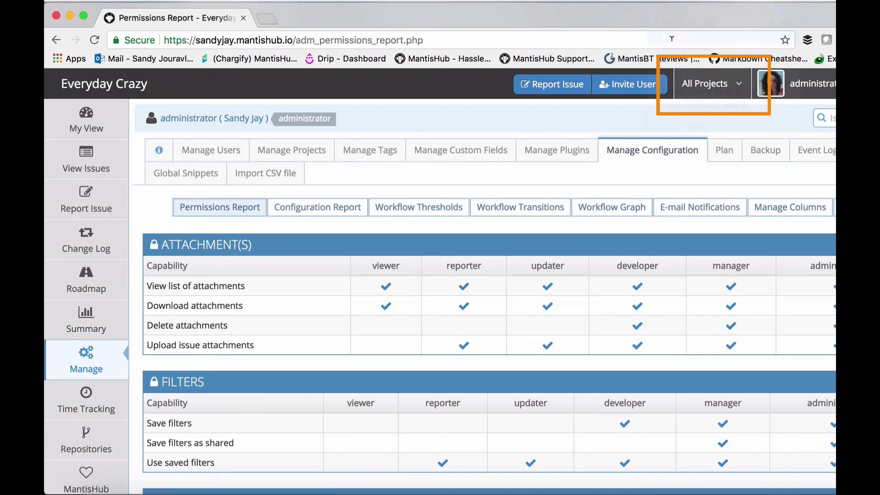
pyautogui.click(715, 96)
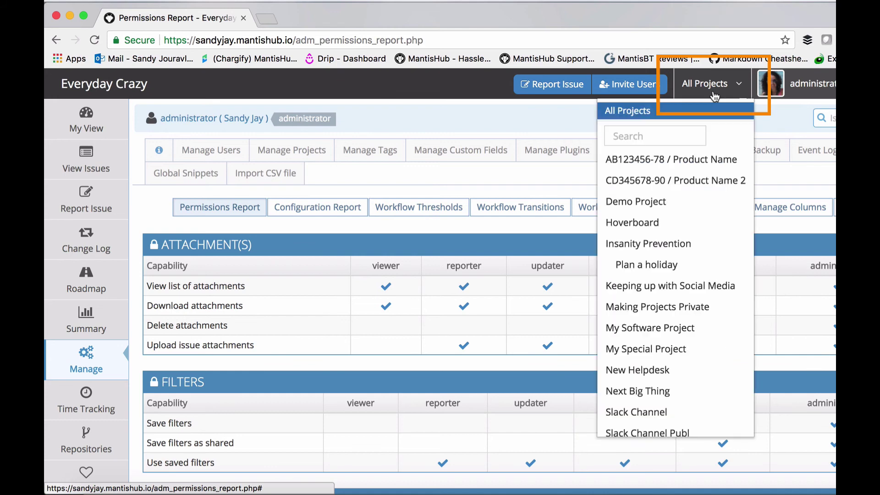
pyautogui.click(669, 224)
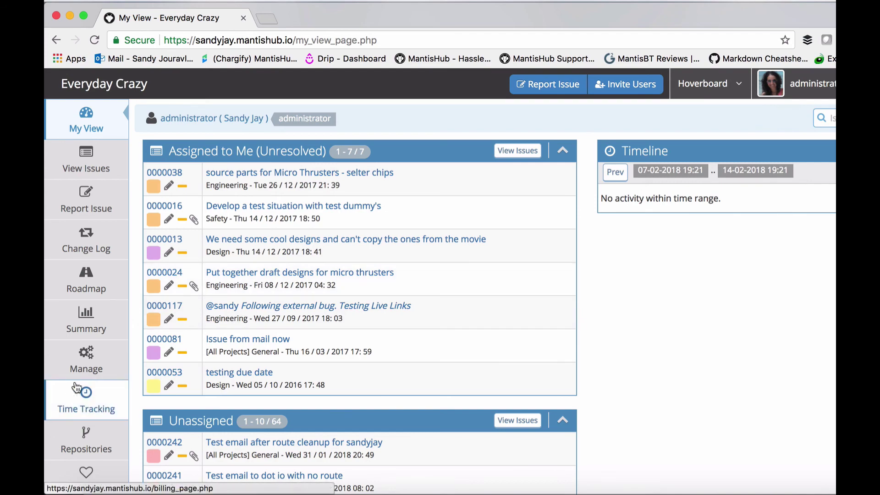
# Step: Look through Hoverboard's E-mail Notifications configuration table
pyautogui.click(87, 374)
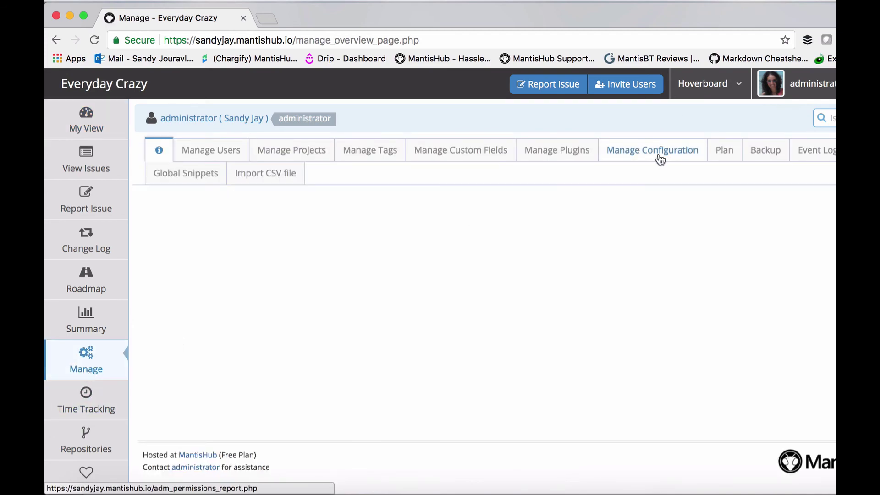
pyautogui.click(659, 160)
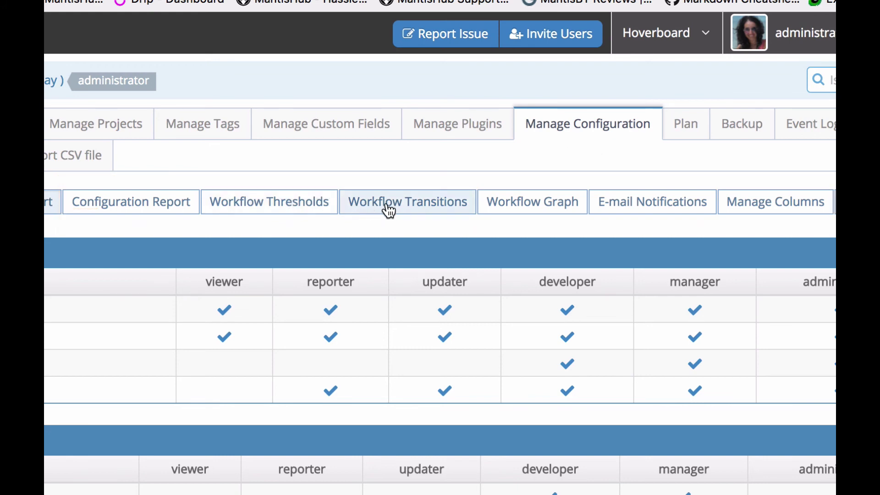
pyautogui.click(617, 205)
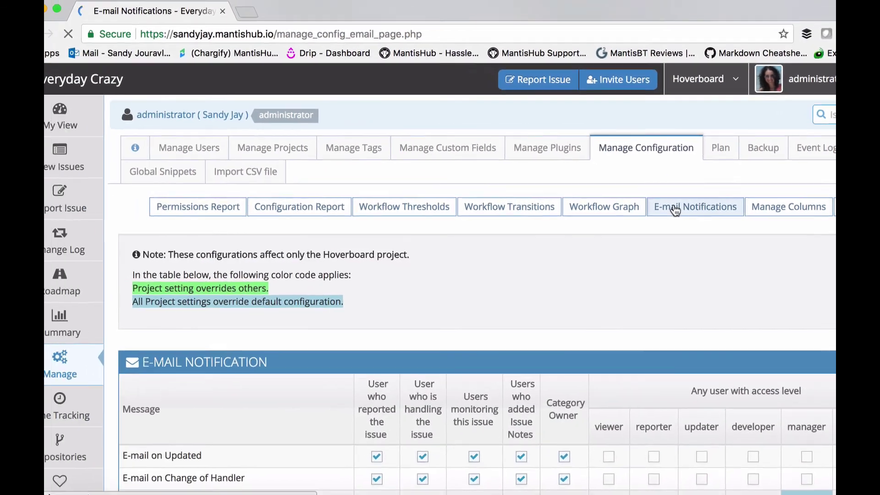
pyautogui.scroll(-1, 681, 211)
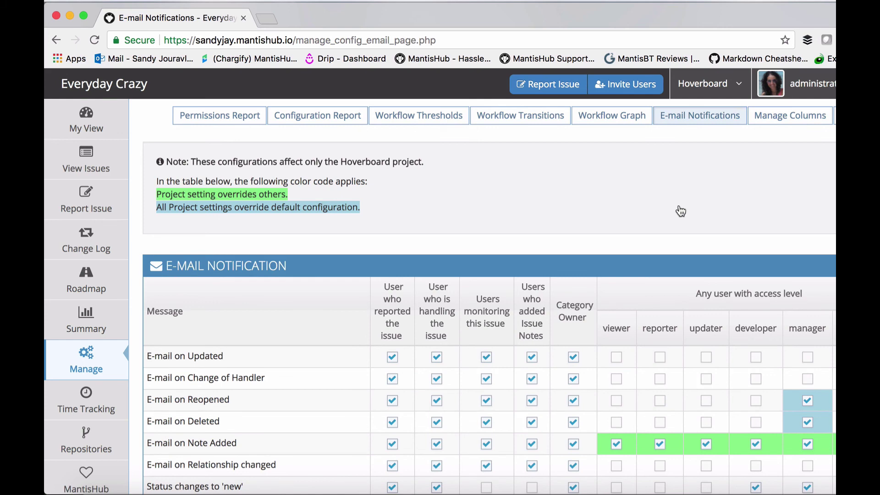
pyautogui.scroll(-5, 681, 211)
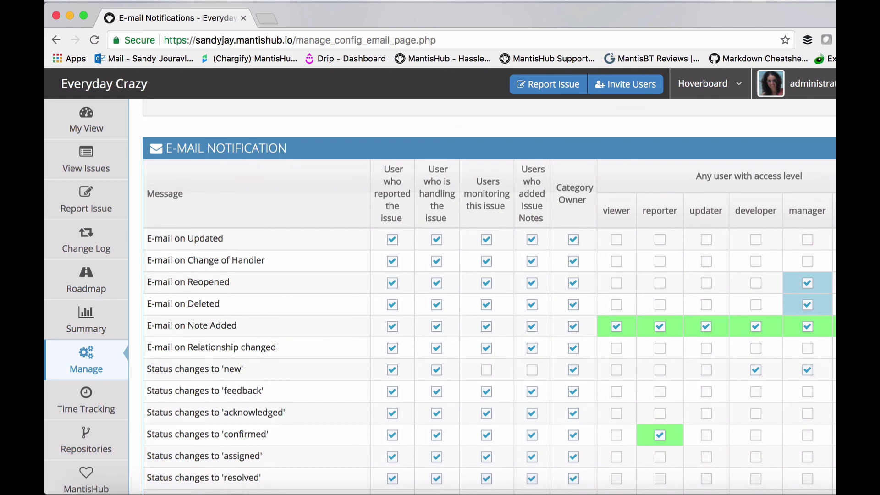
pyautogui.scroll(3, 619, 327)
pyautogui.scroll(4, 338, 276)
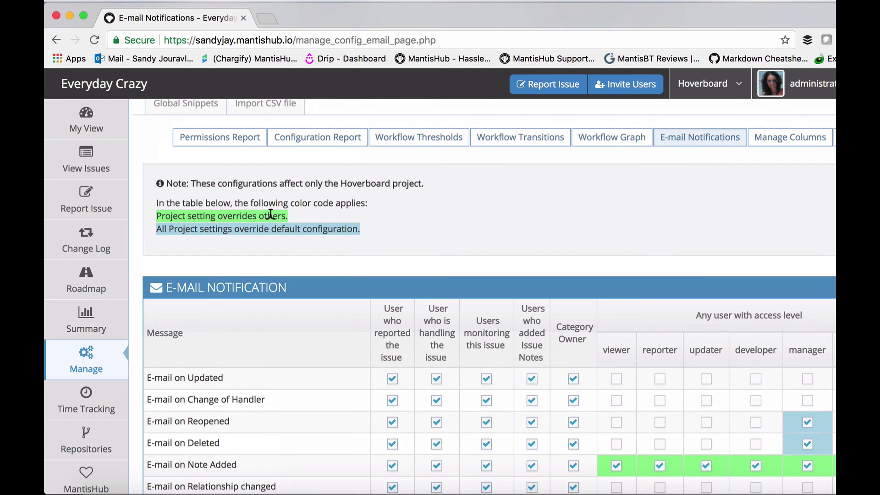
pyautogui.scroll(-10, 607, 249)
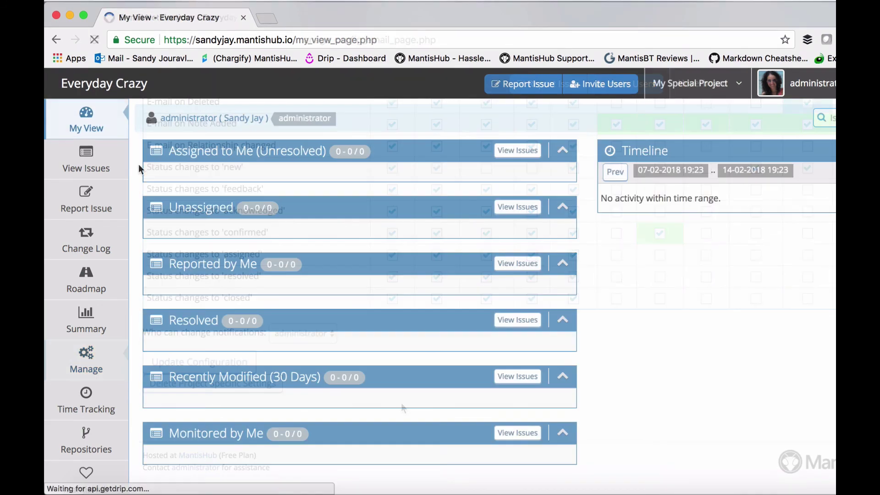
# Step: Start a new issue in My Special Project with the category set to design
pyautogui.click(87, 199)
pyautogui.click(696, 83)
pyautogui.click(647, 349)
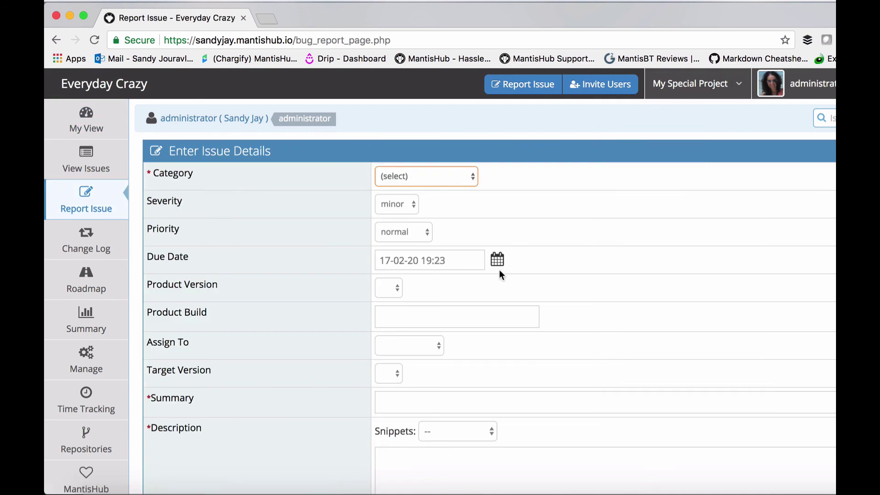
pyautogui.click(405, 181)
pyautogui.click(407, 188)
# Step: Submit it with summary 'New logo' and description 'Develop some designs for our new logo...'
pyautogui.scroll(-3, 395, 384)
pyautogui.click(403, 324)
pyautogui.write('New logo')
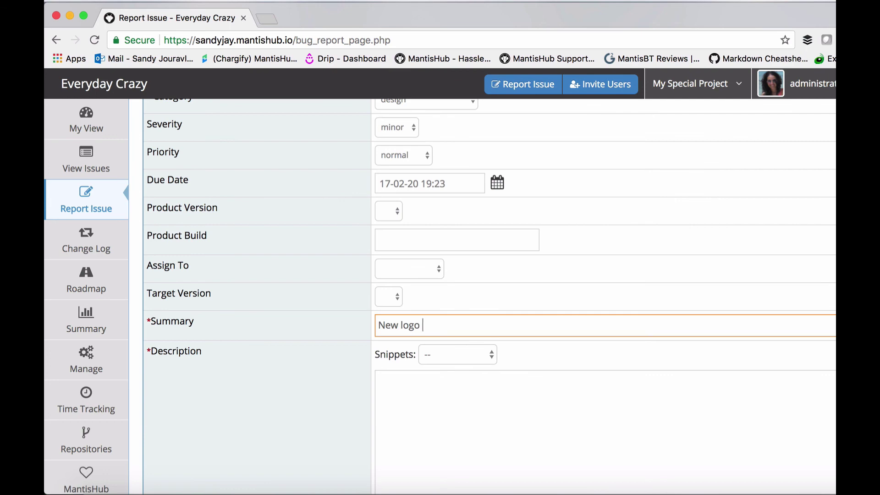
pyautogui.click(404, 426)
pyautogui.write('Develop some designs for out')
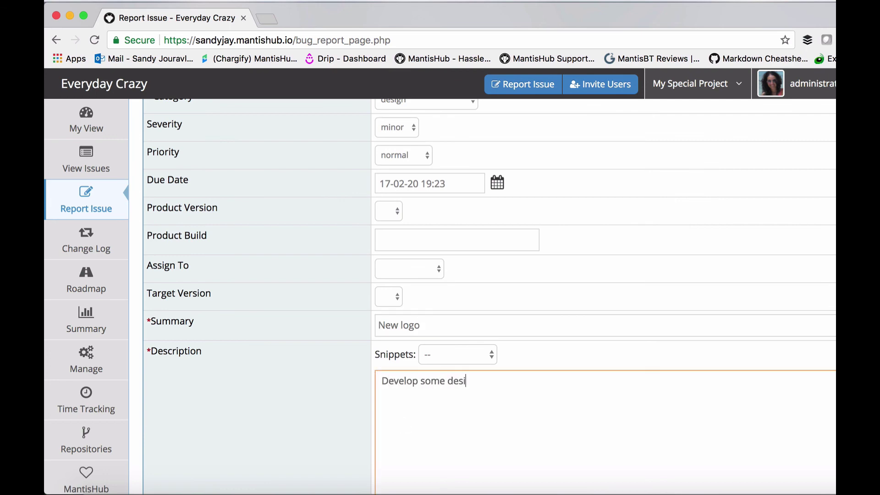
pyautogui.press('BackSpace')
pyautogui.press('BackSpace')
pyautogui.write('r new logo...')
pyautogui.scroll(-10, 239, 393)
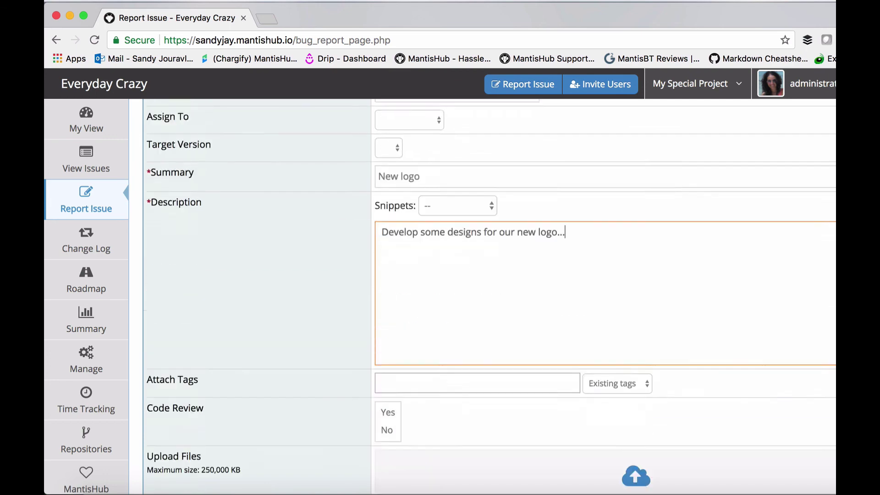
pyautogui.click(174, 423)
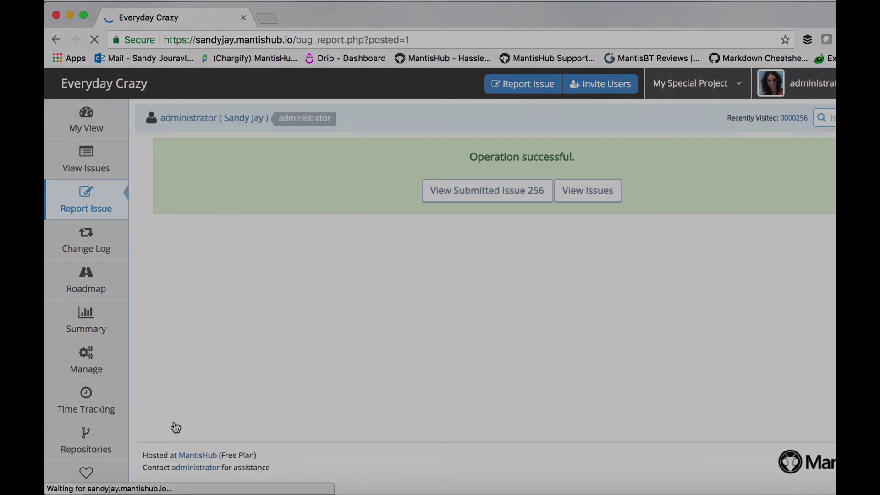